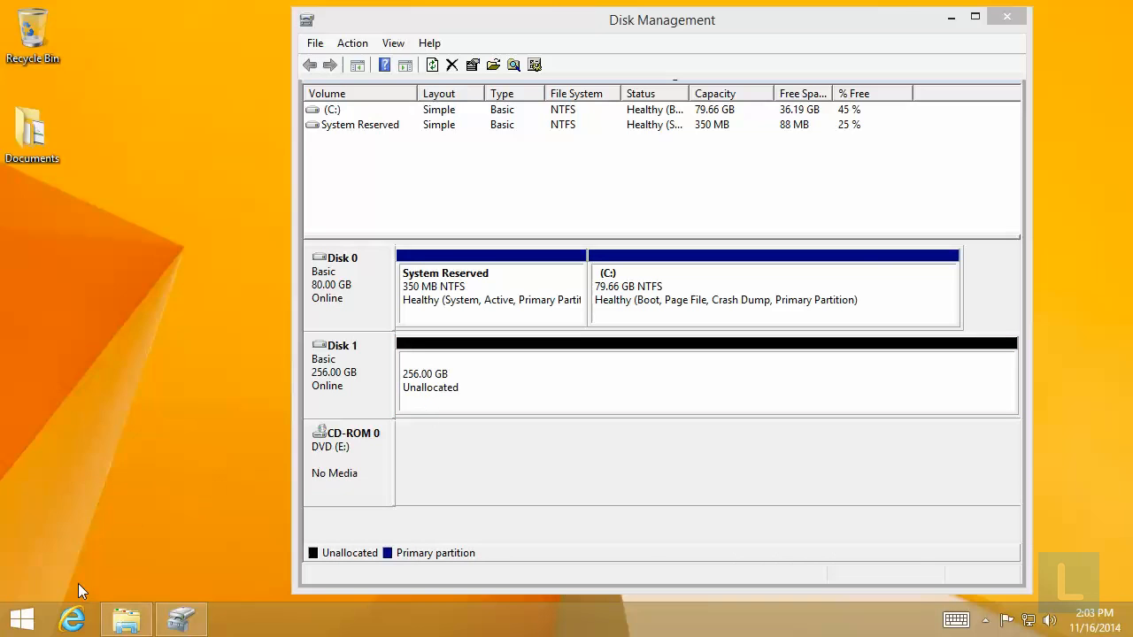
# Search Google for 'testdisk' and reach the TestDisk page on CGSecurity
pyautogui.click(73, 619)
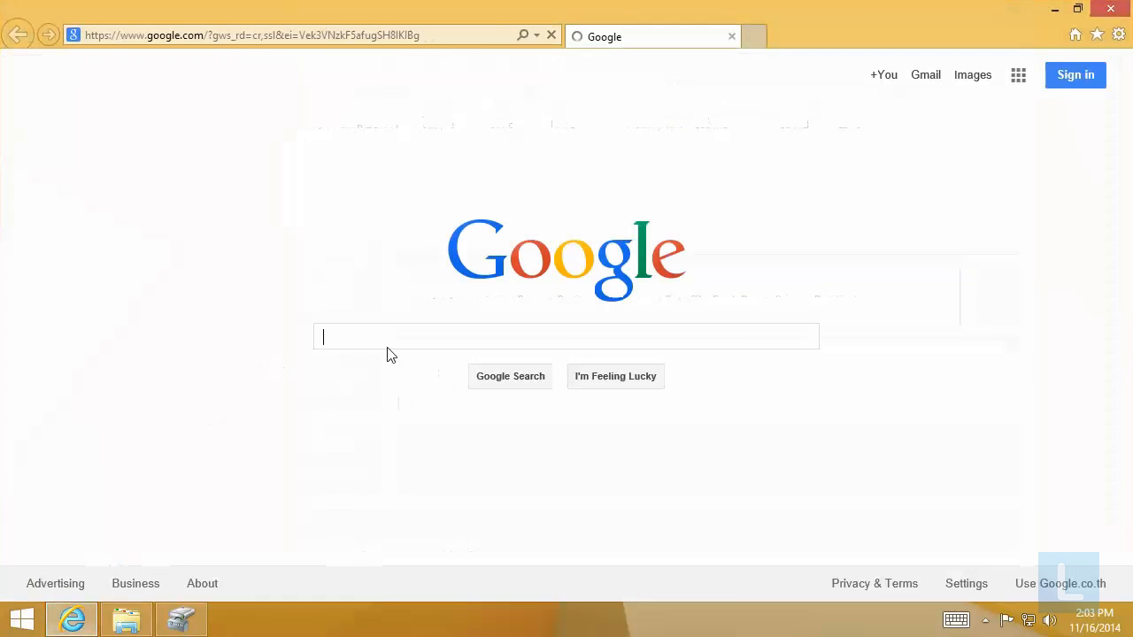
pyautogui.write('testdisk')
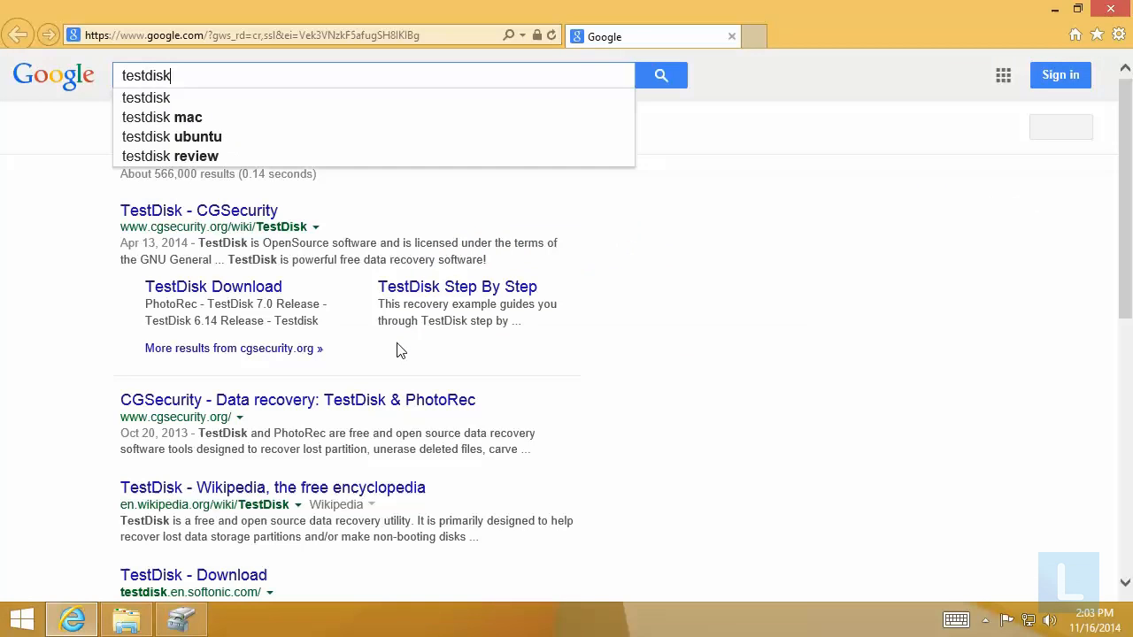
pyautogui.press('Return')
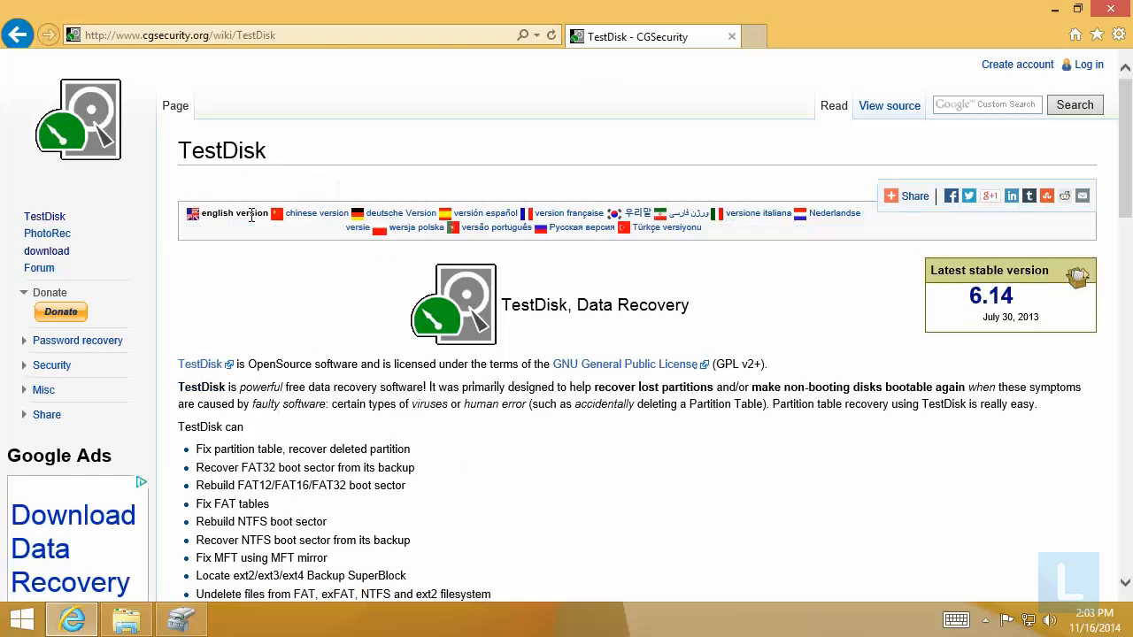
# Download and save the TestDisk 7.0-WIP Windows 64-bit zip from the download page
pyautogui.click(63, 256)
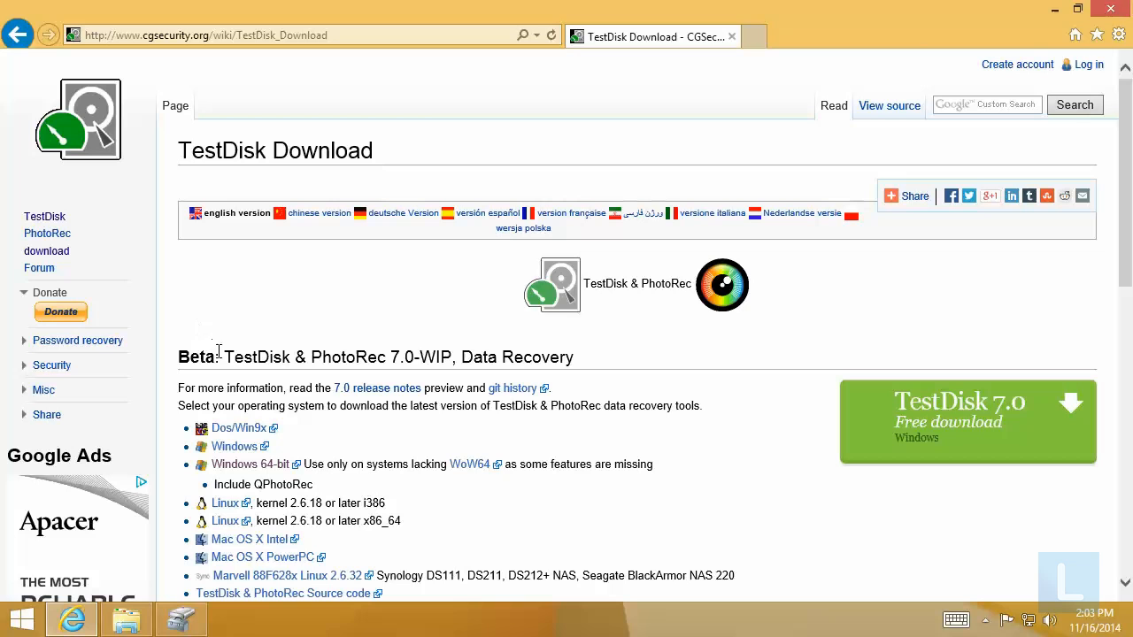
pyautogui.click(281, 464)
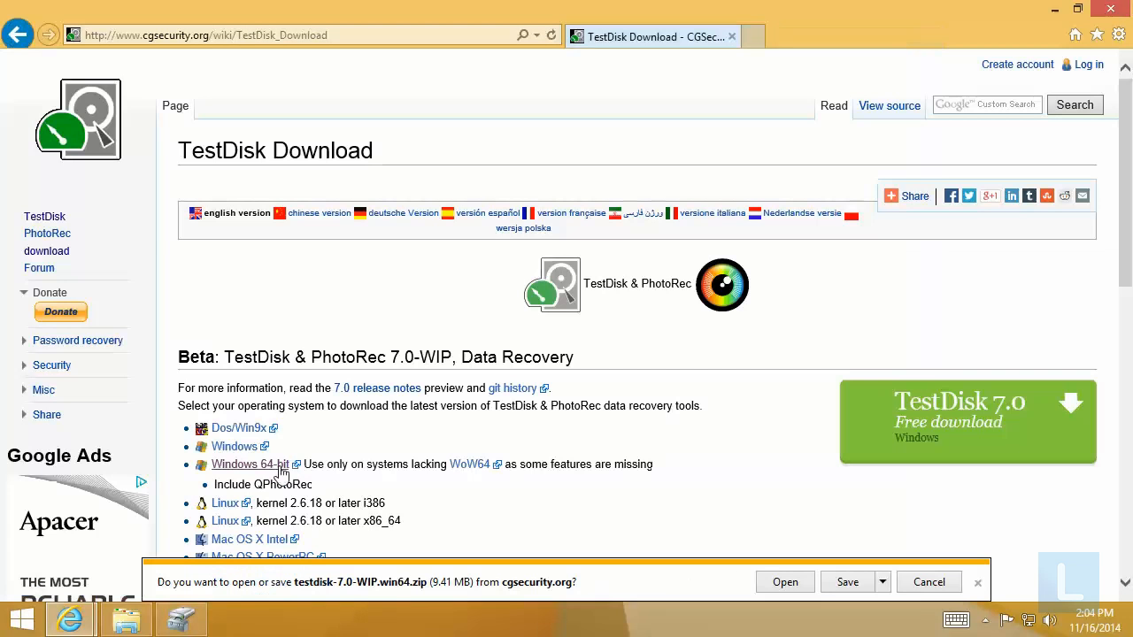
pyautogui.click(863, 586)
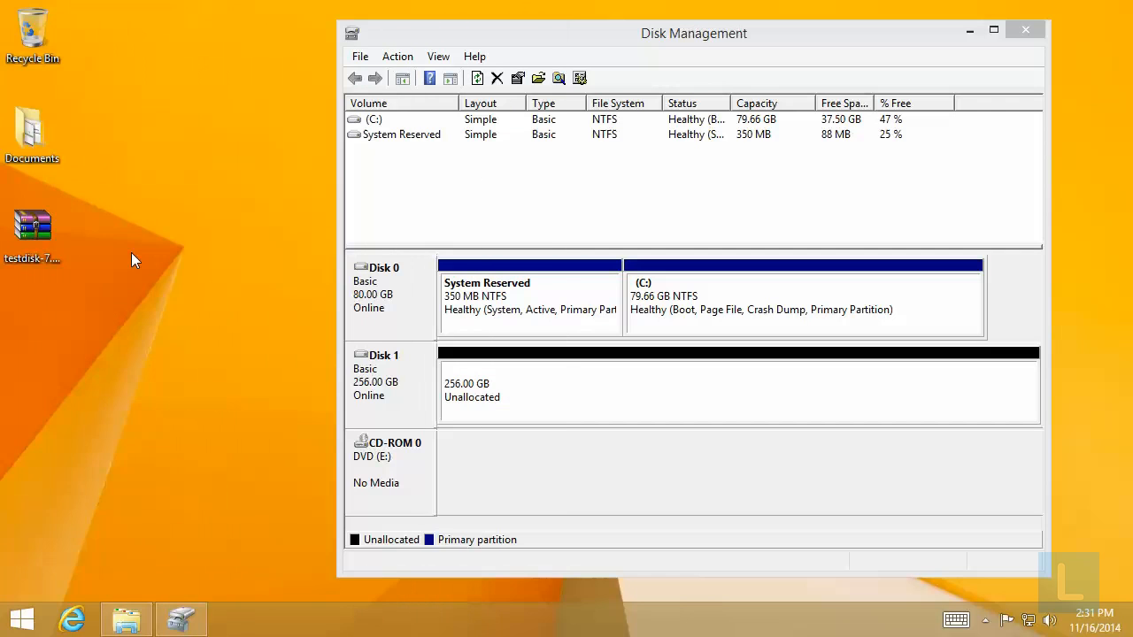
# Extract the zip with WinRAR into the testdisk-7.0-WIP folder and launch testdisk_win
pyautogui.rightClick(31, 232)
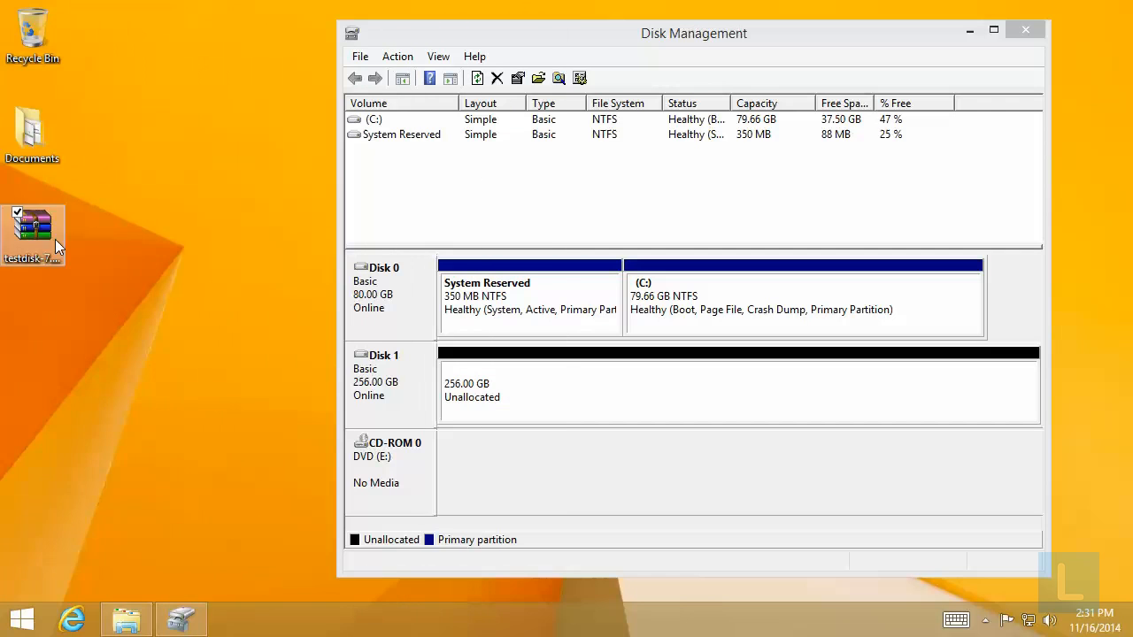
pyautogui.click(226, 290)
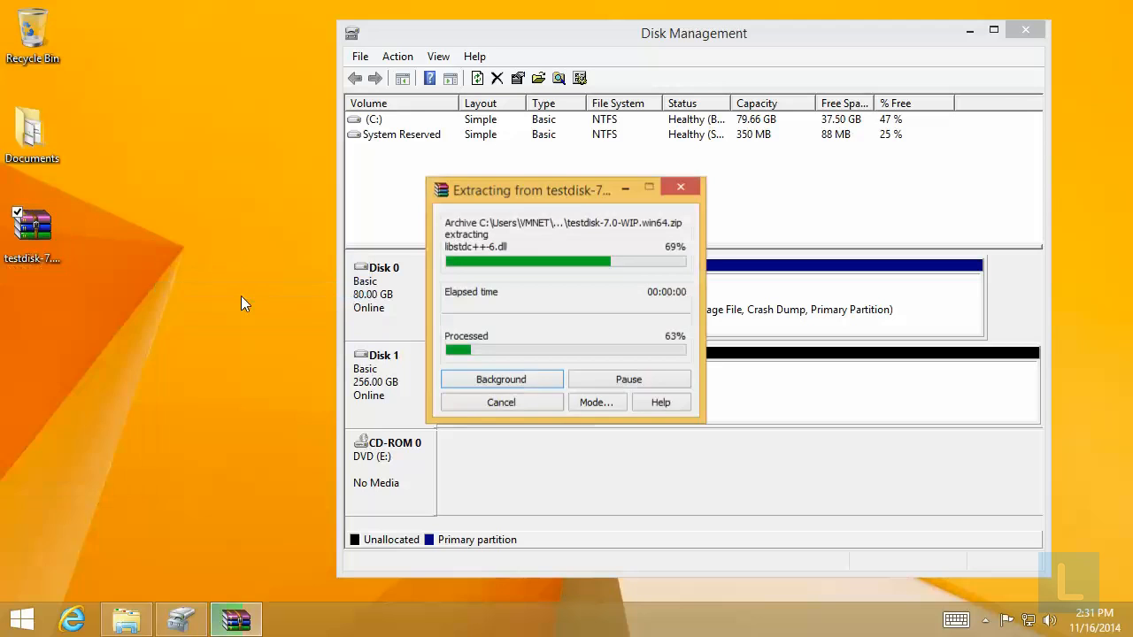
pyautogui.doubleClick(51, 340)
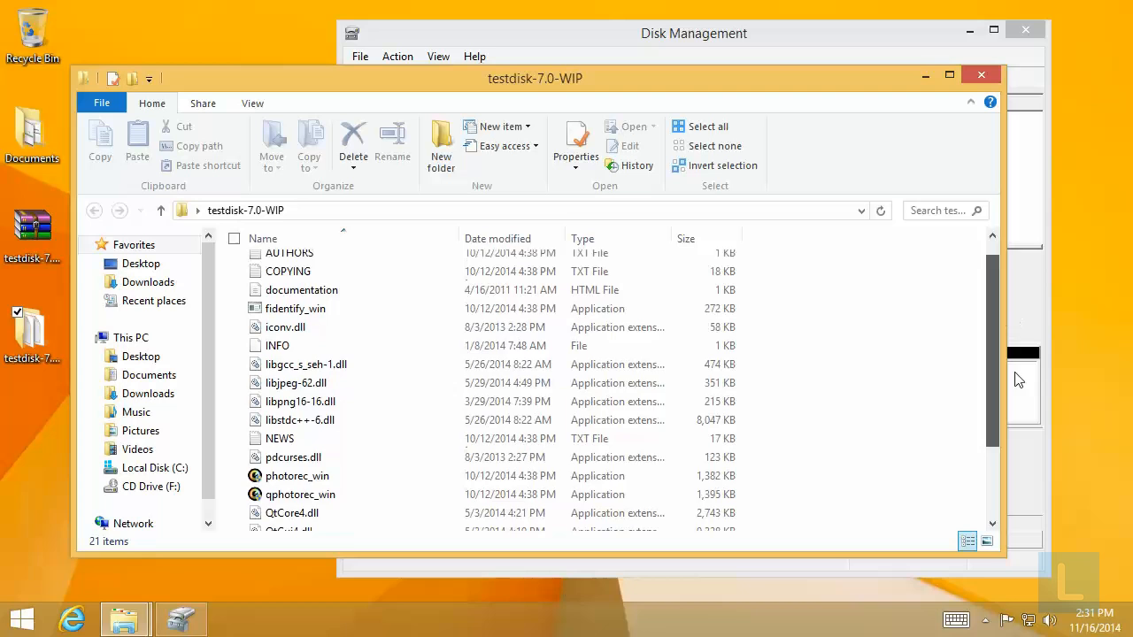
pyautogui.moveTo(995, 310); pyautogui.dragTo(1018, 389)
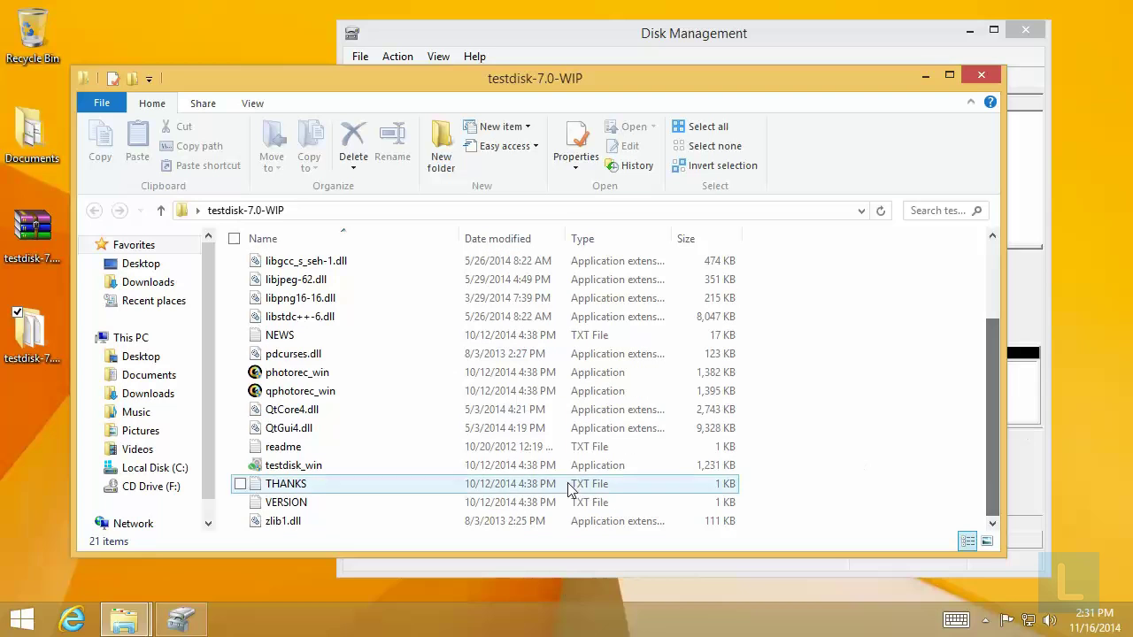
pyautogui.click(393, 469)
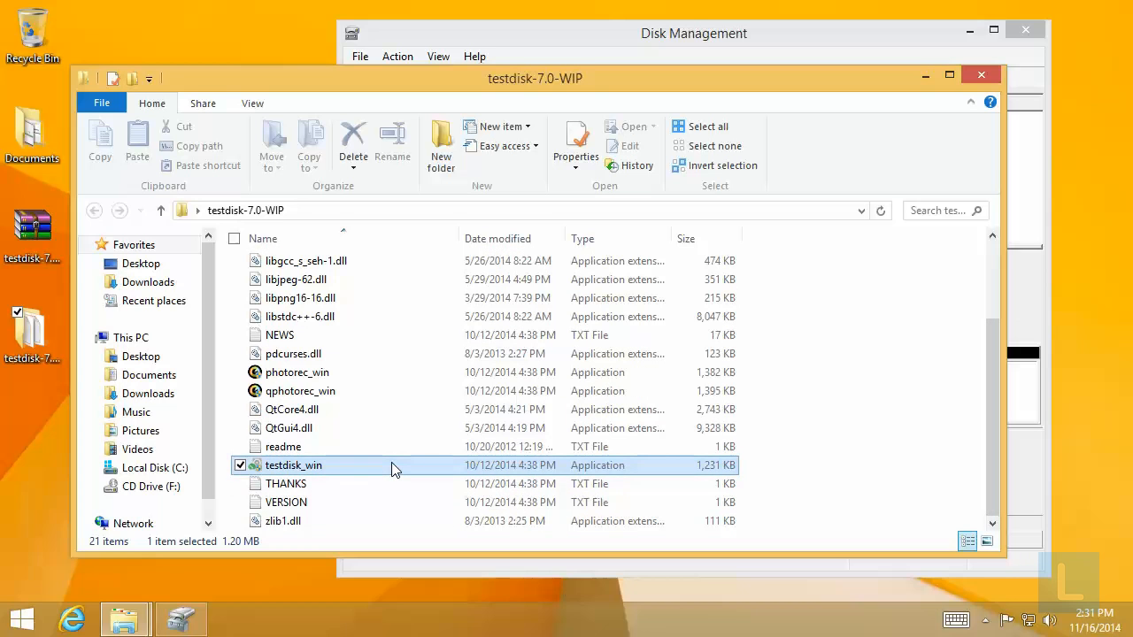
pyautogui.doubleClick(394, 469)
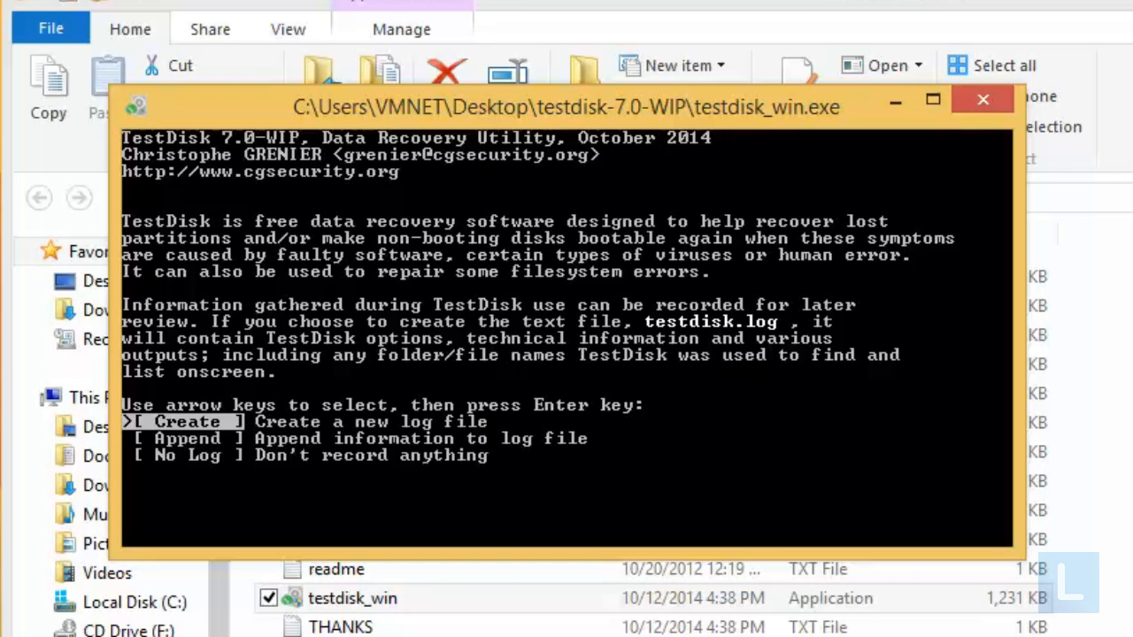
# Create a new log, proceed with the 256 GiB PhysicalDrive1 and choose the Intel/PC partition table
pyautogui.press('Return')
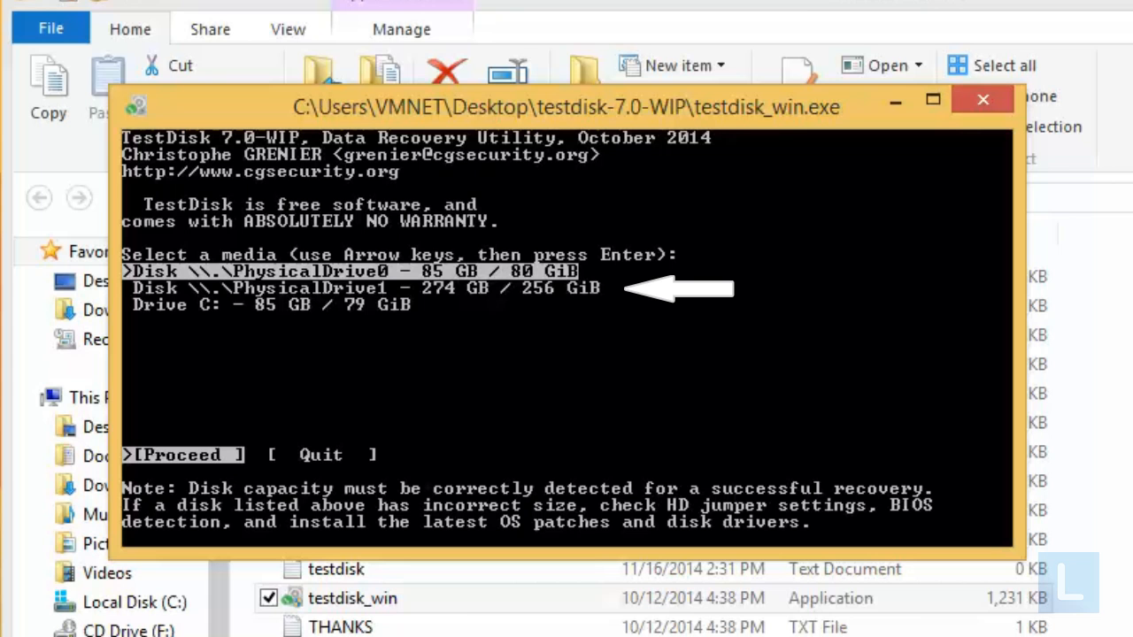
pyautogui.press('Down')
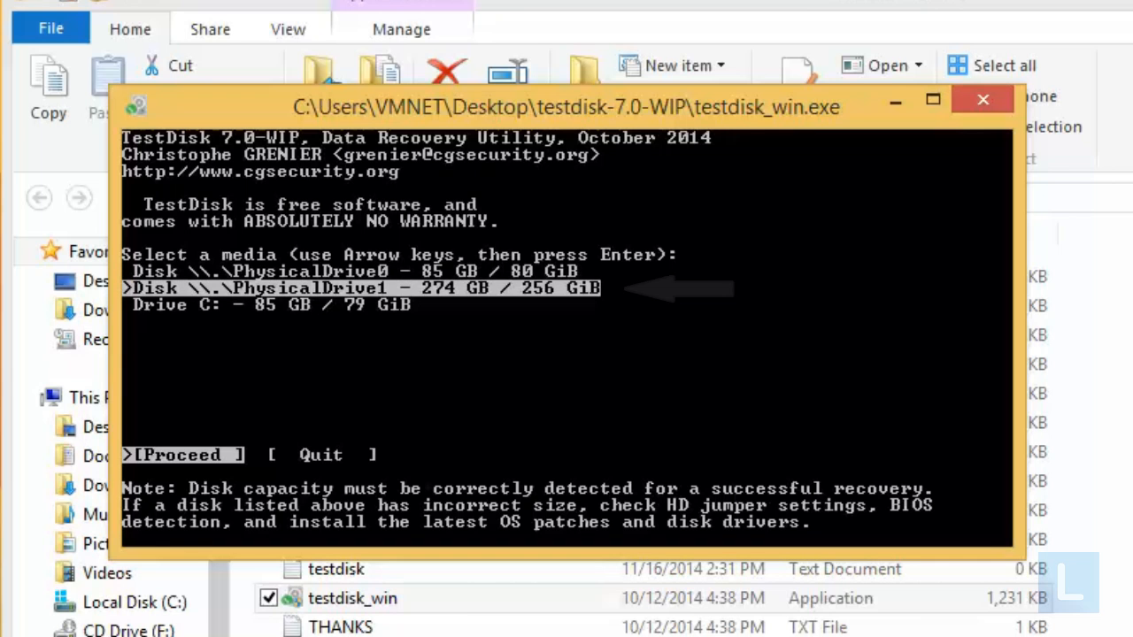
pyautogui.press('Return')
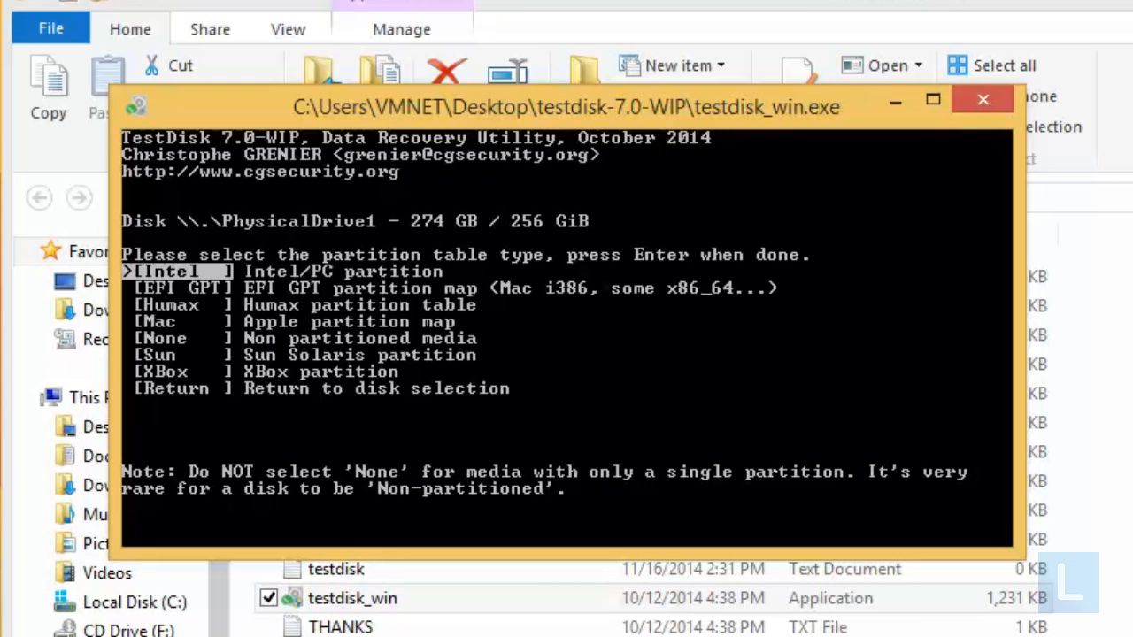
pyautogui.press('Return')
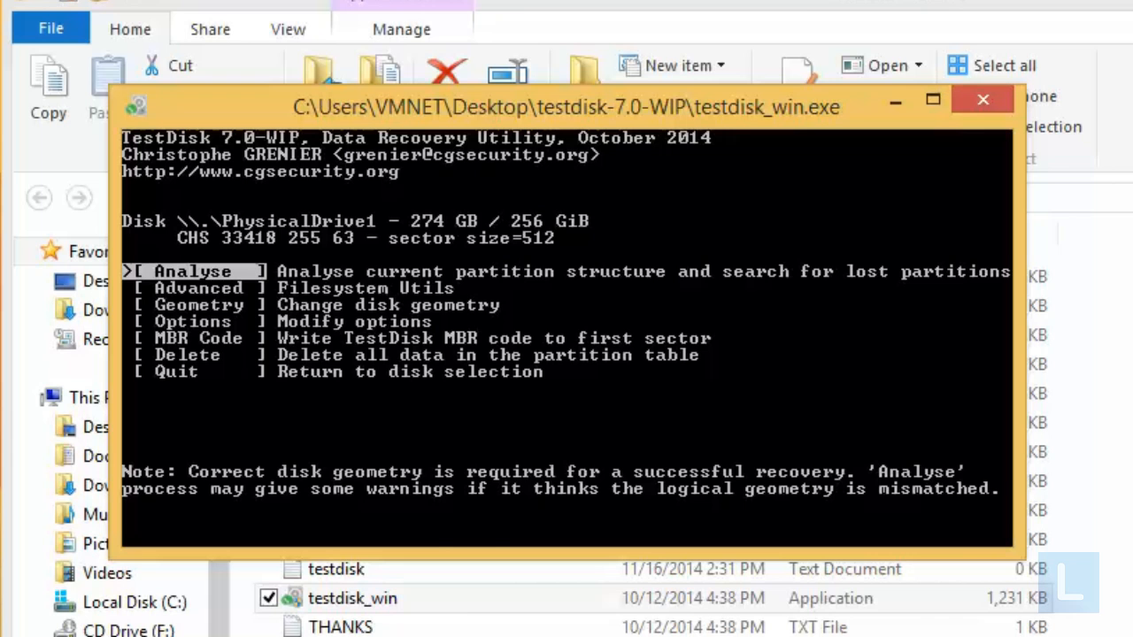
# Run Analyse and Quick Search, then continue with the single NTFS partition found
pyautogui.press('Return')
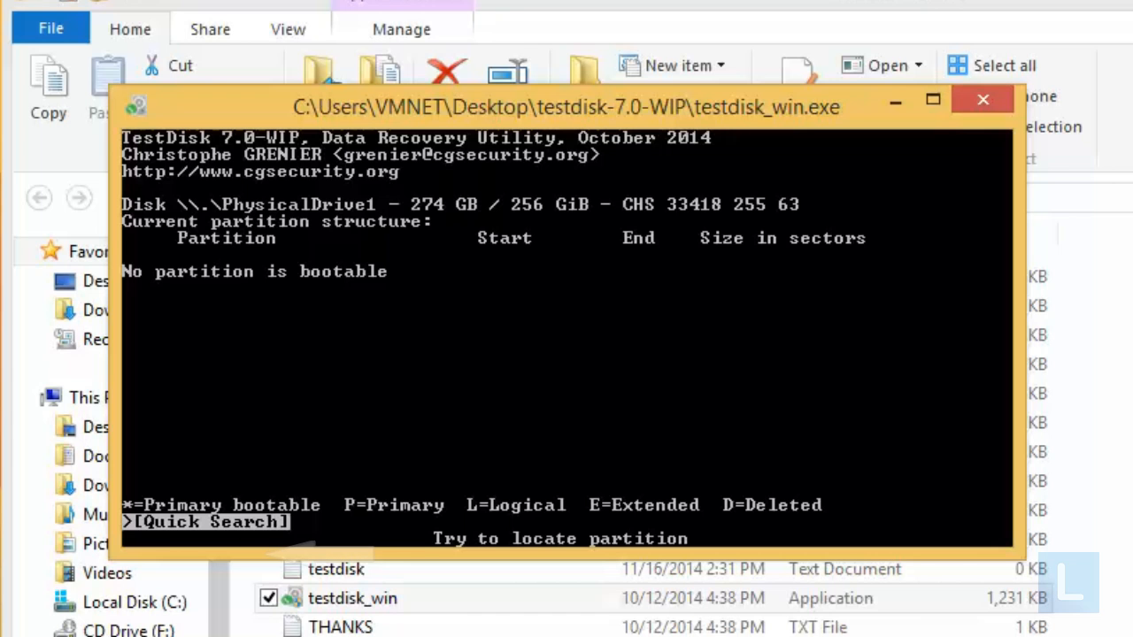
pyautogui.press('Return')
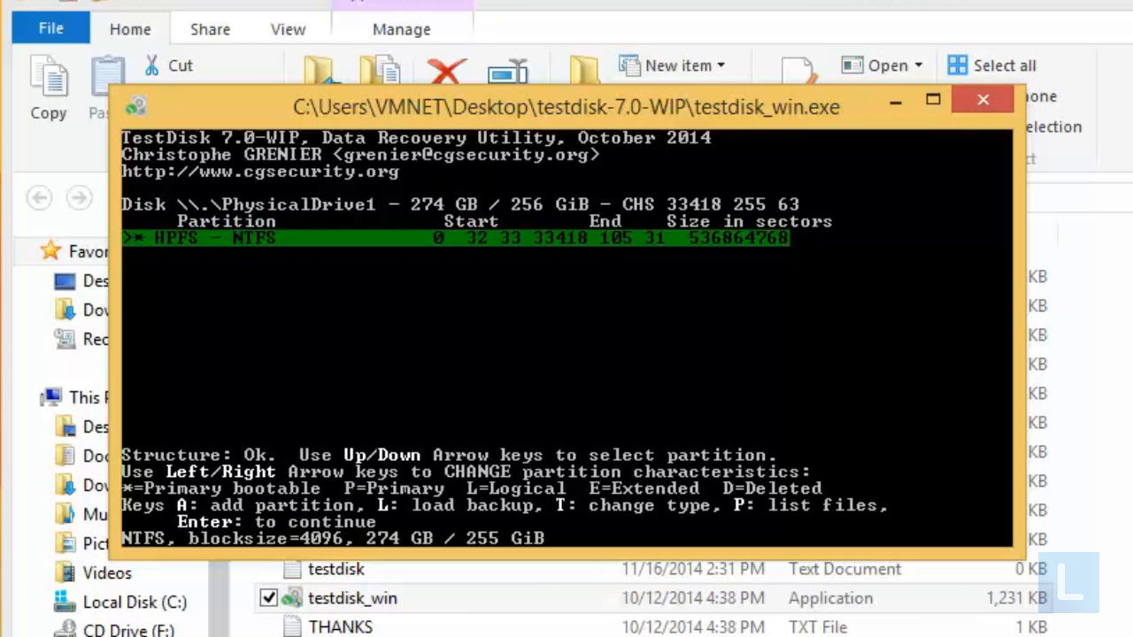
pyautogui.press('Return')
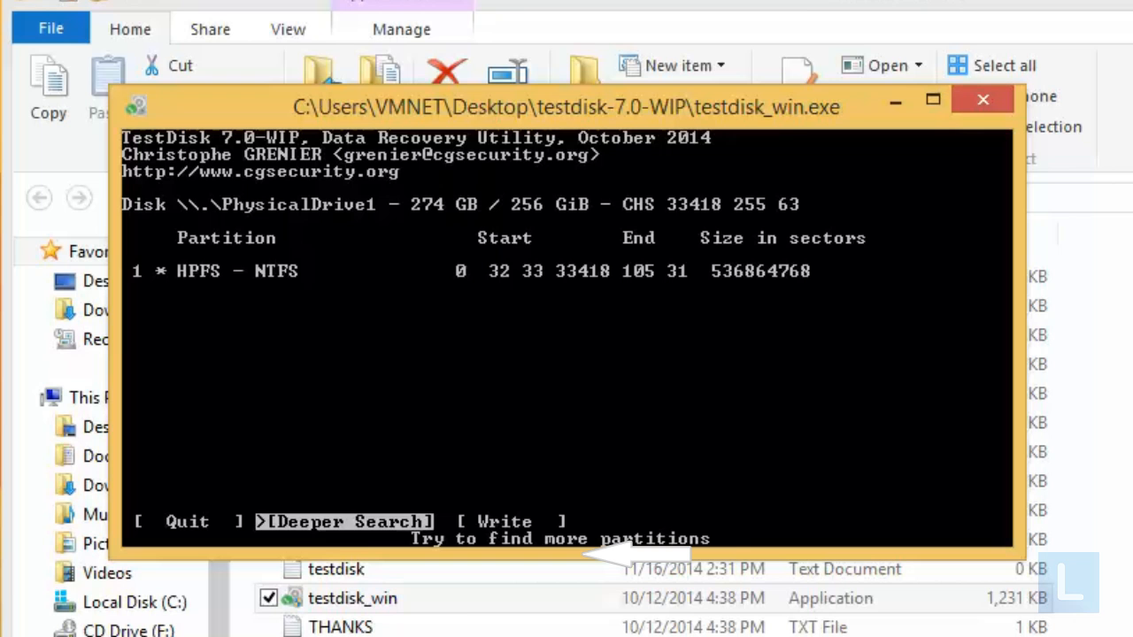
# Choose Write and confirm with Y to write the recovered NTFS partition table to PhysicalDrive1
pyautogui.press('Right')
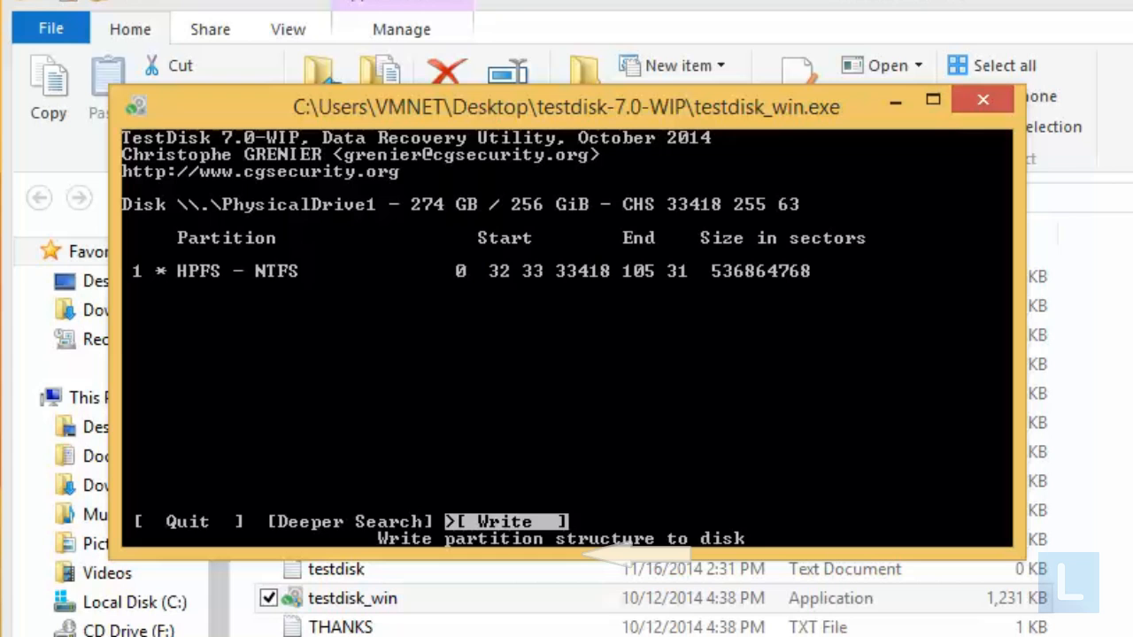
pyautogui.press('Return')
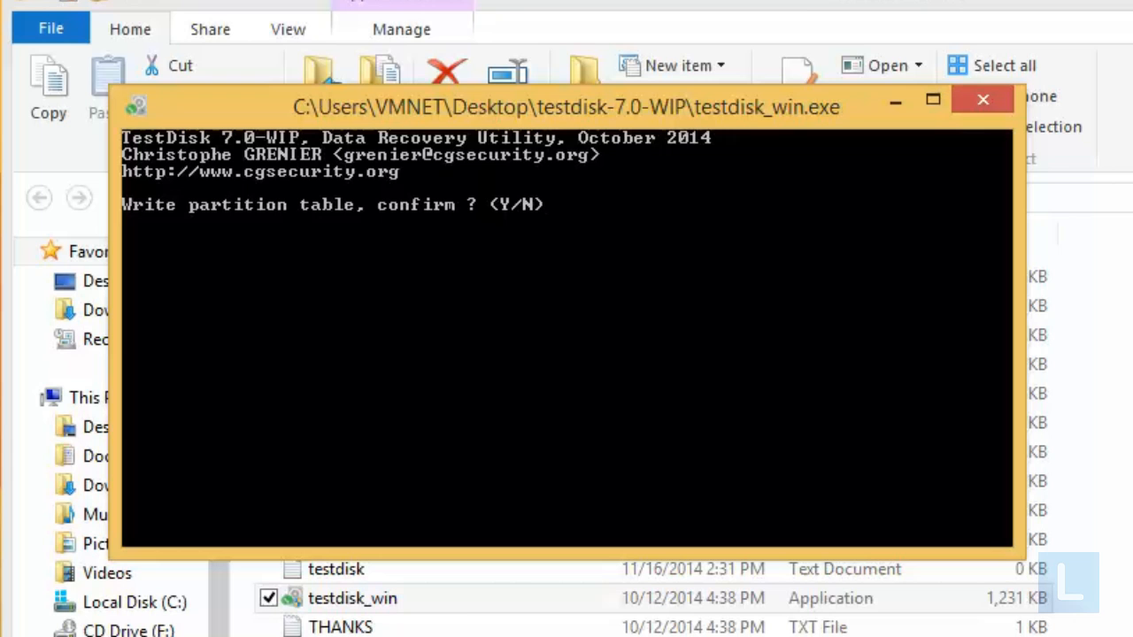
pyautogui.press('y')
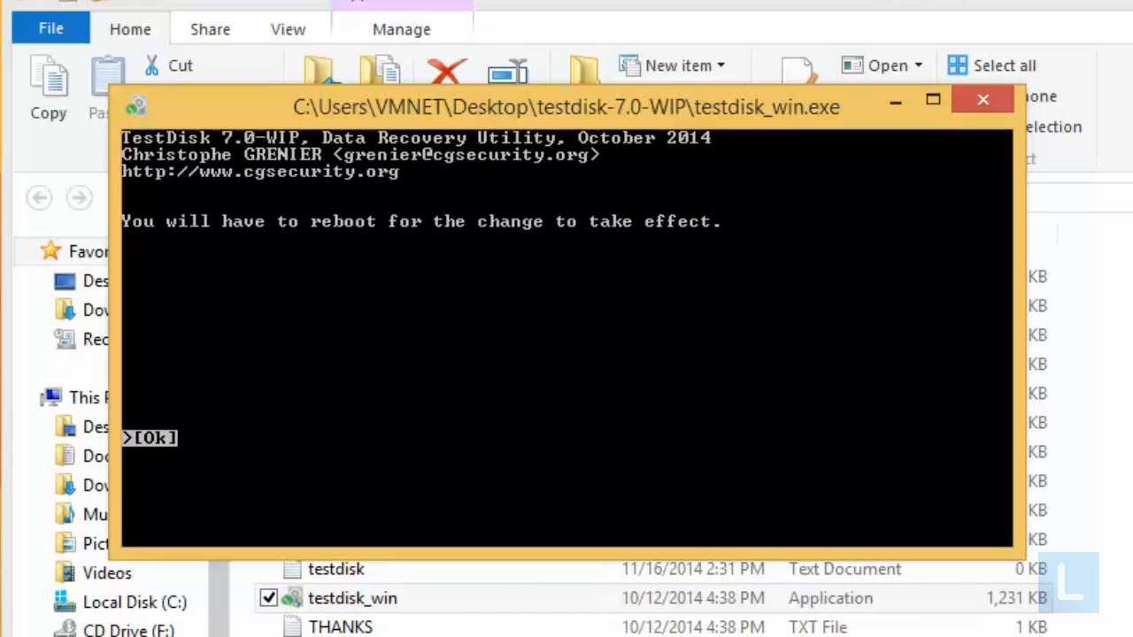
# Acknowledge the reboot notice, quit the disk menu and then quit TestDisk entirely
pyautogui.press('Return')
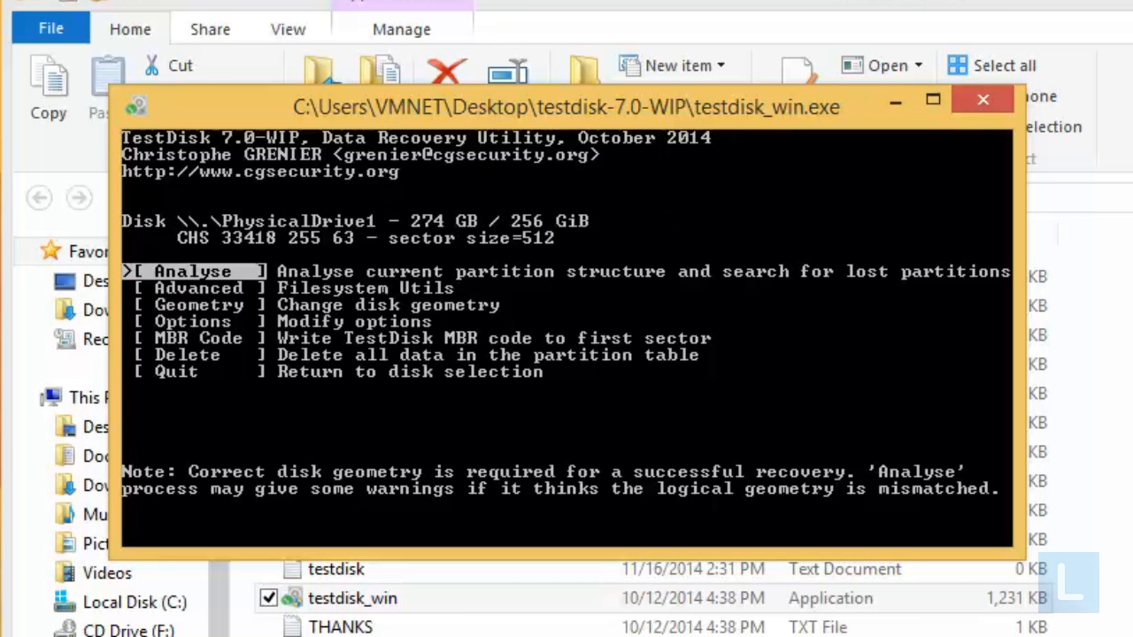
pyautogui.press('Down')
pyautogui.press('Down')
pyautogui.press('Down')
pyautogui.press('Down')
pyautogui.press('Down')
pyautogui.press('Down')
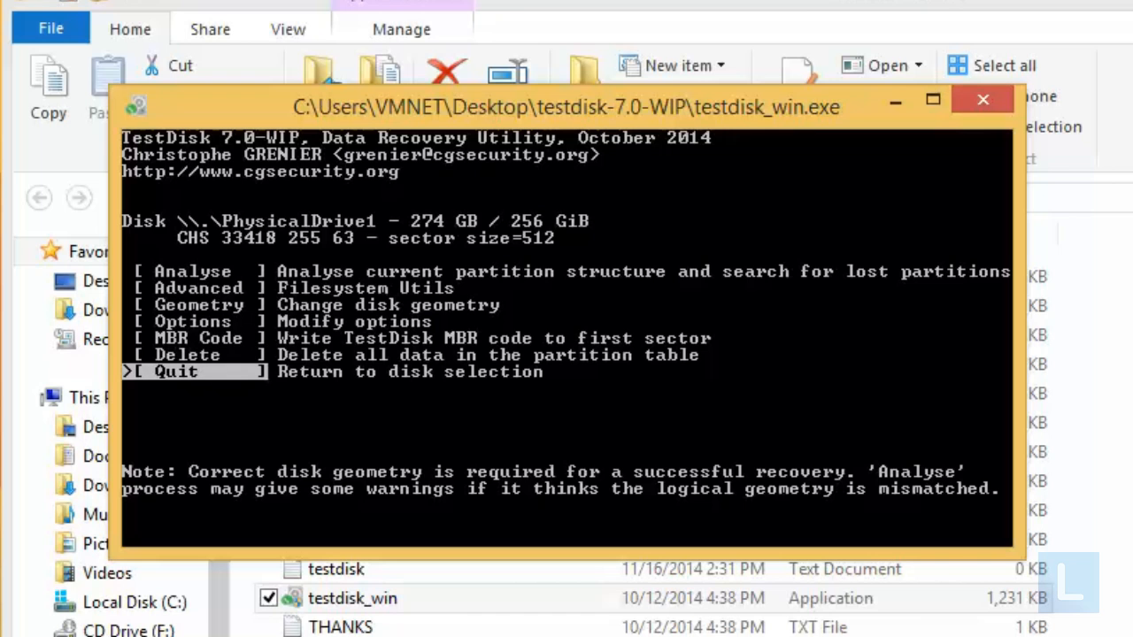
pyautogui.press('Return')
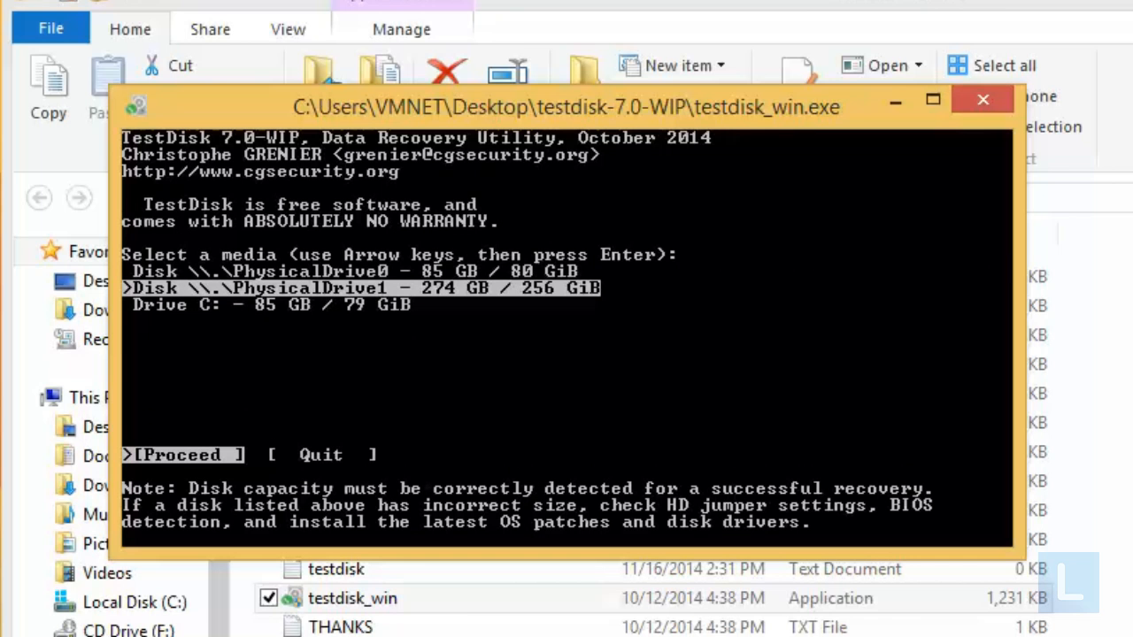
pyautogui.press('Right')
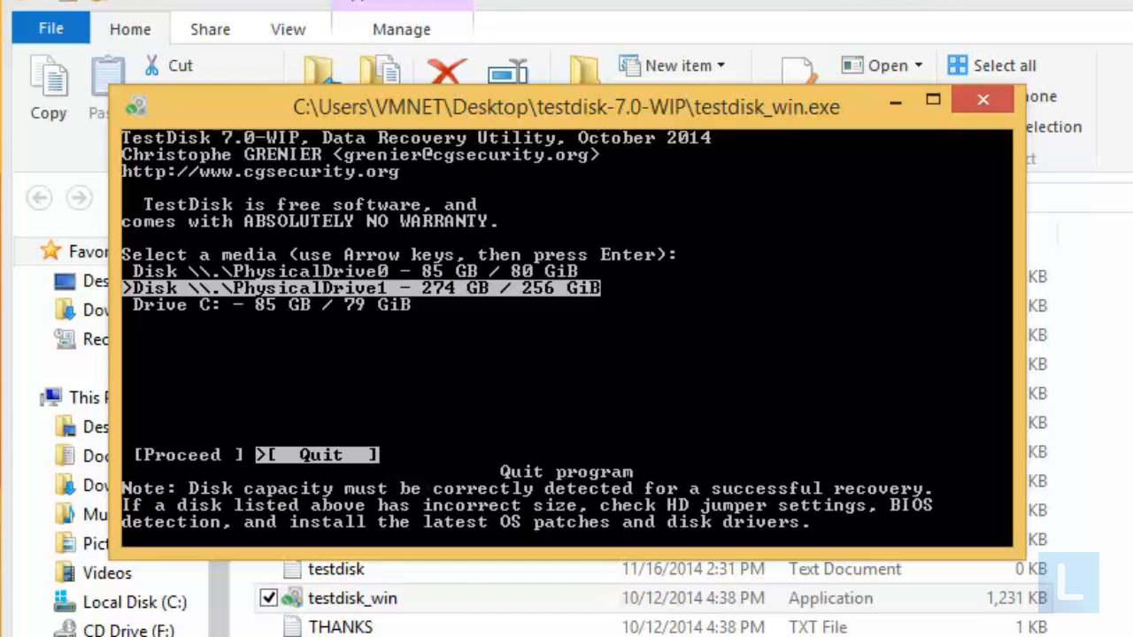
pyautogui.press('Return')
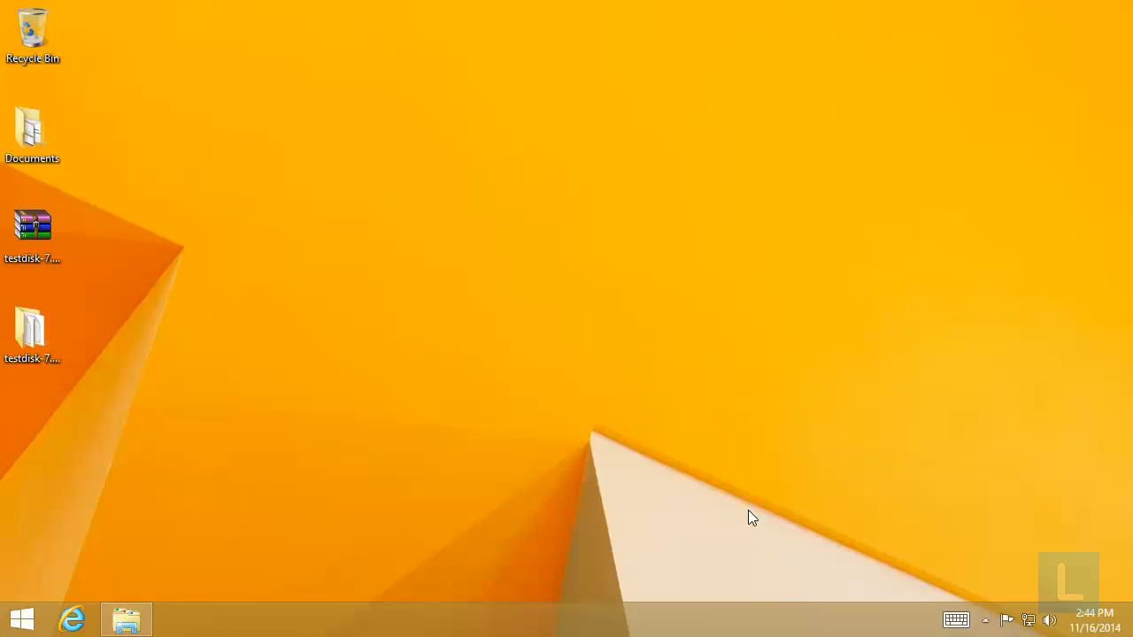
# Launch Disk Management from the Start menu, enlarge it and select the 256 GB DATA partition on Disk 1
pyautogui.rightClick(39, 617)
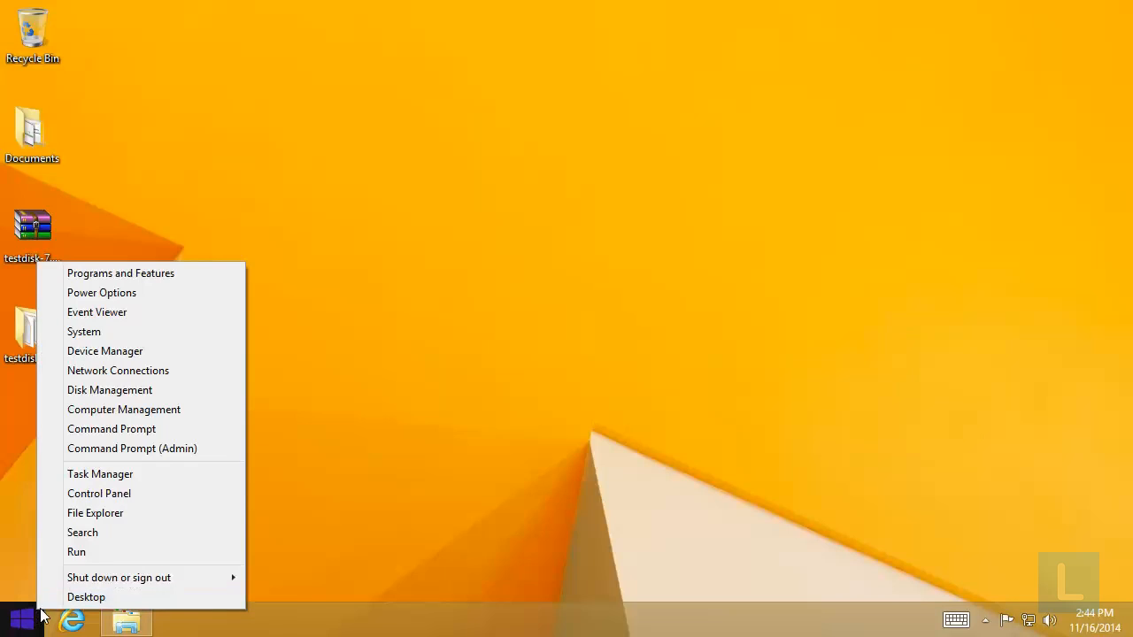
pyautogui.click(168, 395)
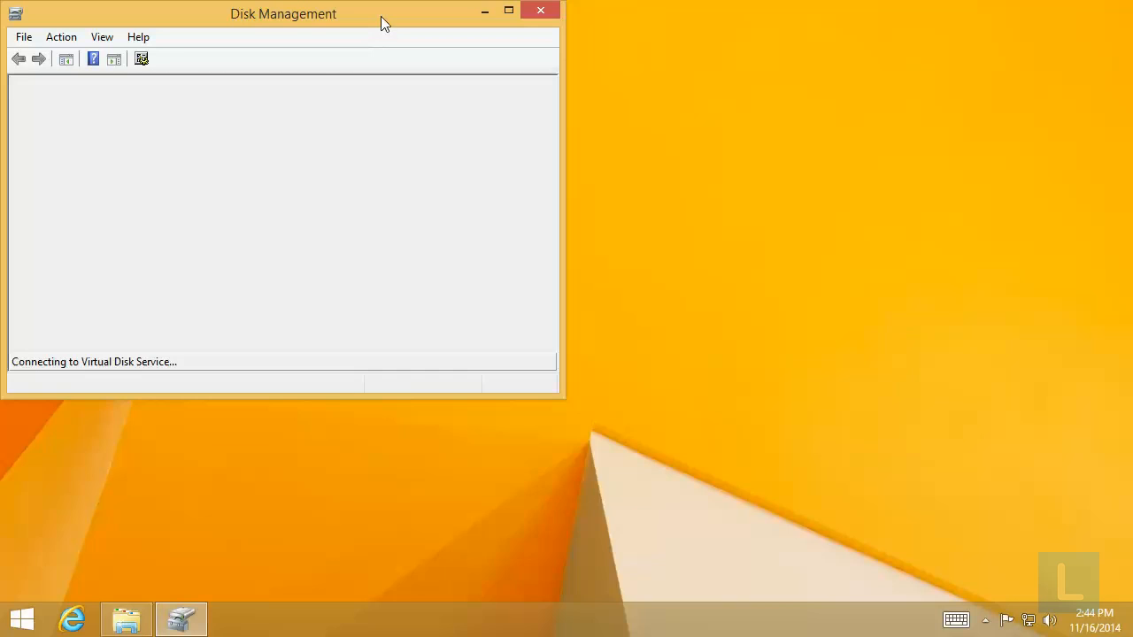
pyautogui.moveTo(381, 16); pyautogui.dragTo(519, 29)
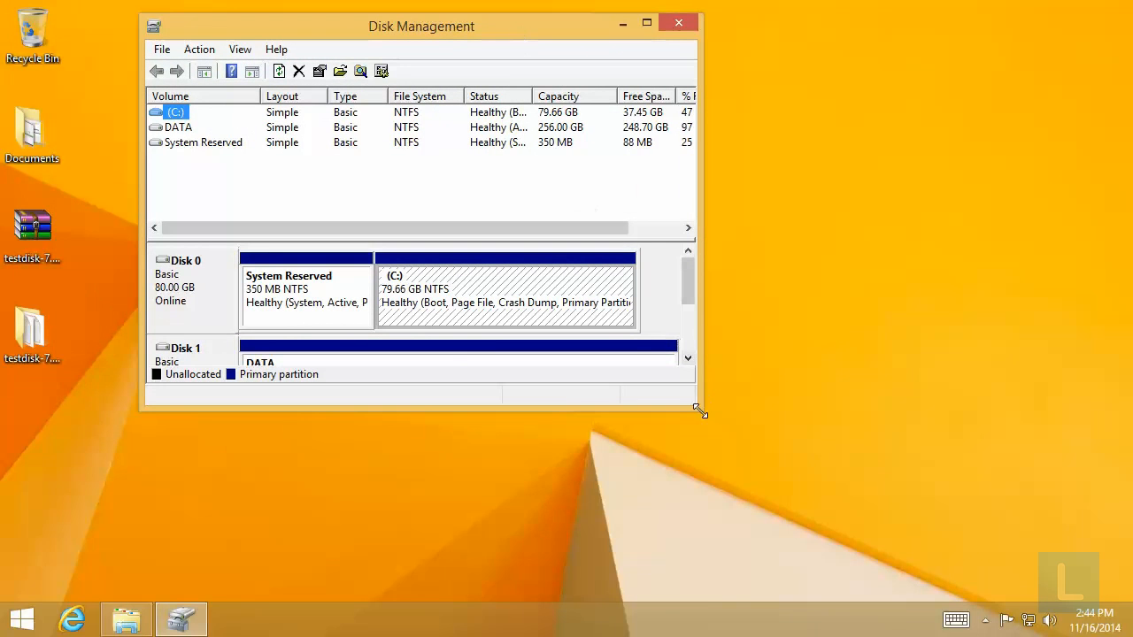
pyautogui.moveTo(699, 412); pyautogui.dragTo(934, 550)
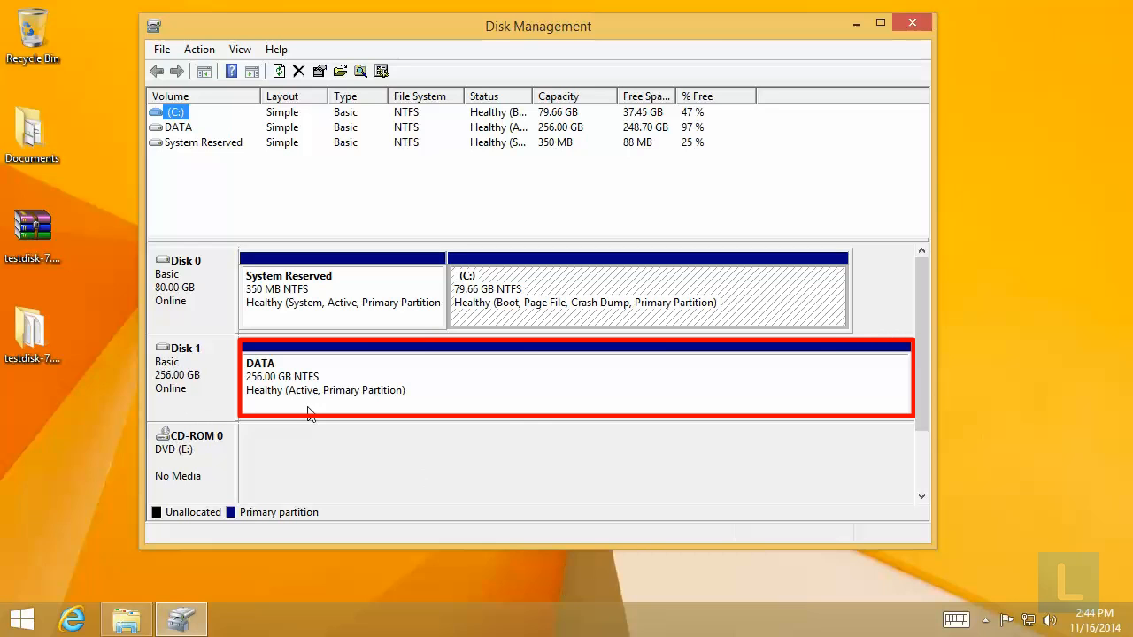
pyautogui.click(486, 394)
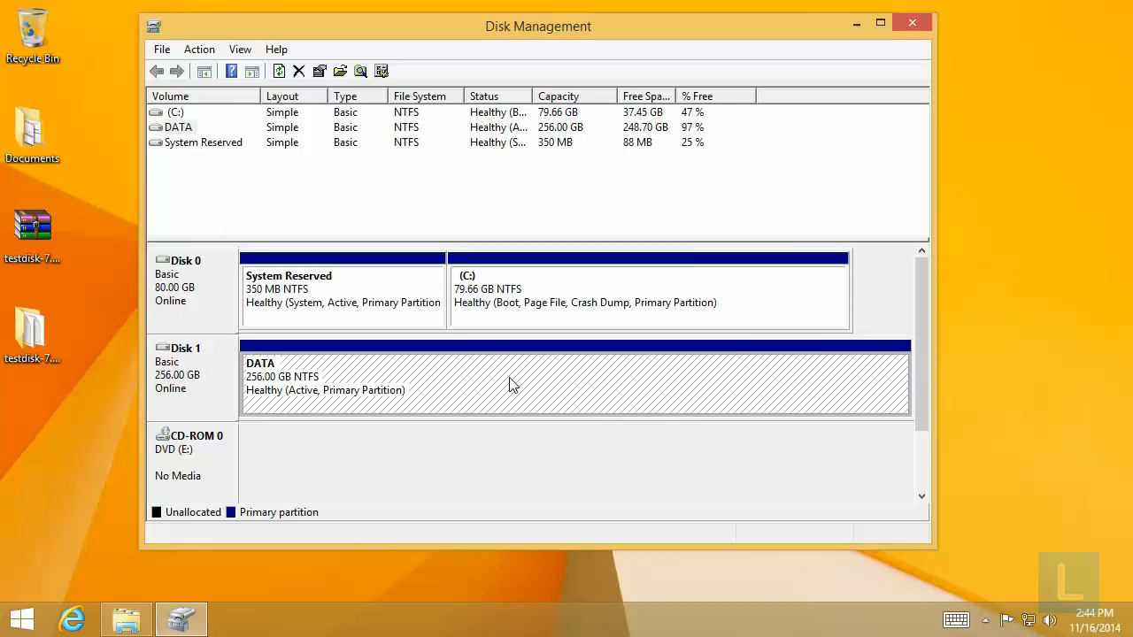
# Assign drive letter D to the DATA volume via Change Drive Letter and Paths
pyautogui.rightClick(509, 382)
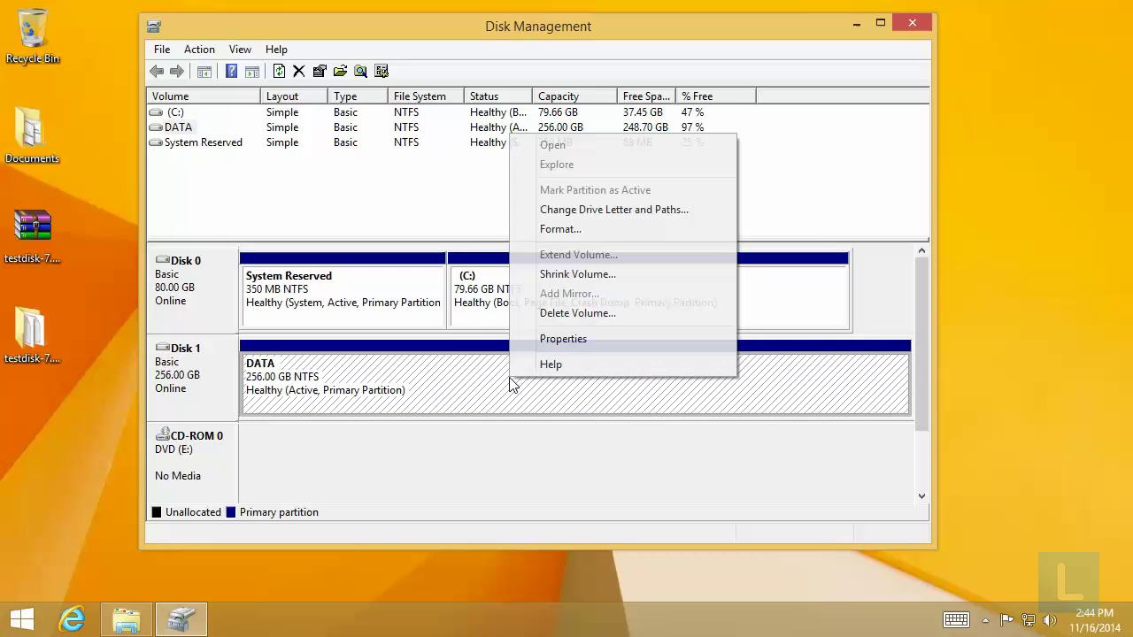
pyautogui.click(682, 212)
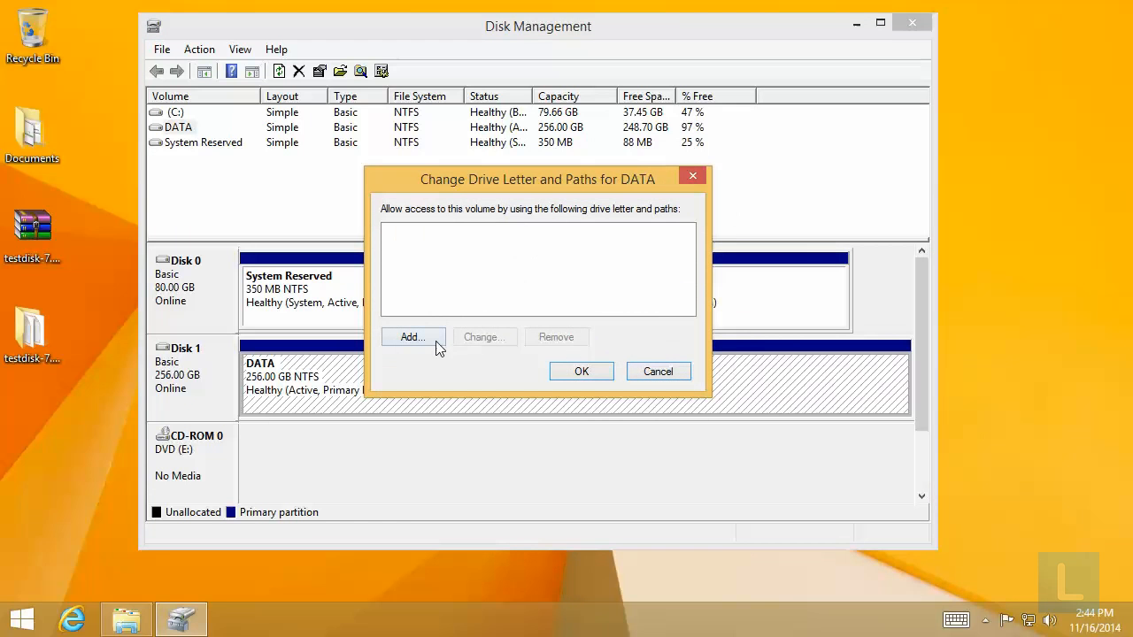
pyautogui.click(434, 340)
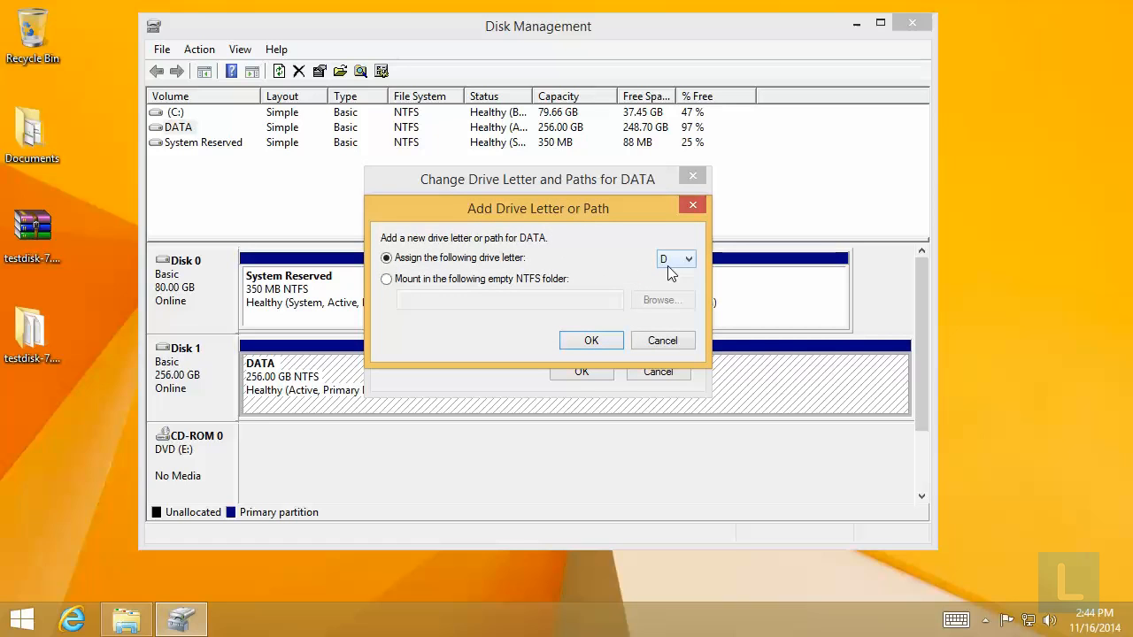
pyautogui.click(616, 343)
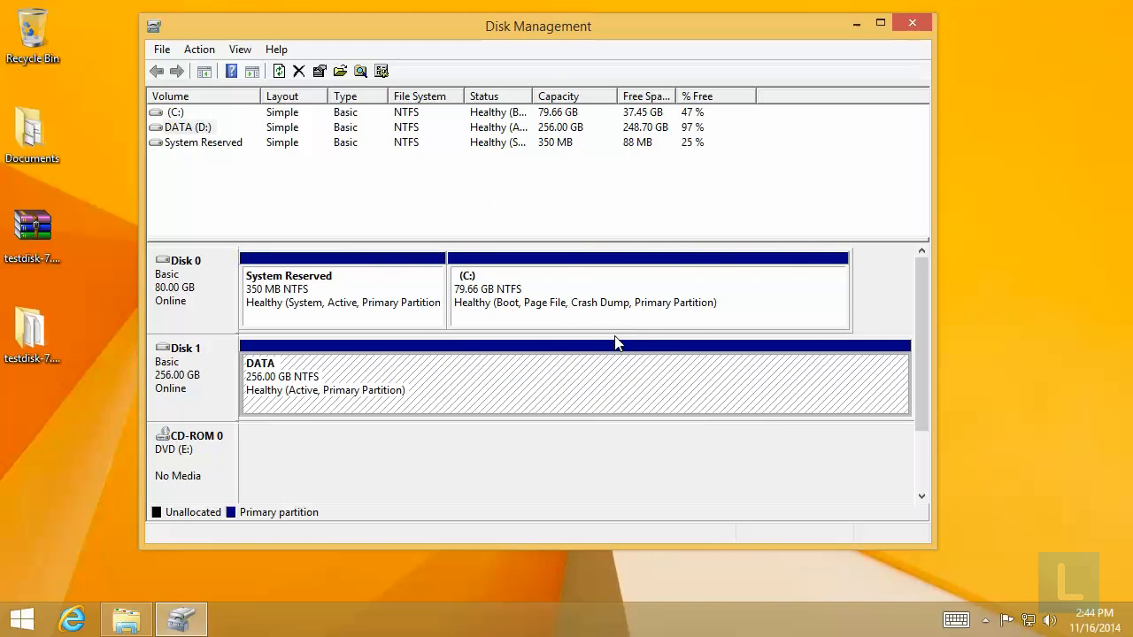
# Explore DATA (D:) in File Explorer, showing the Music, Photo and Work folders
pyautogui.rightClick(576, 382)
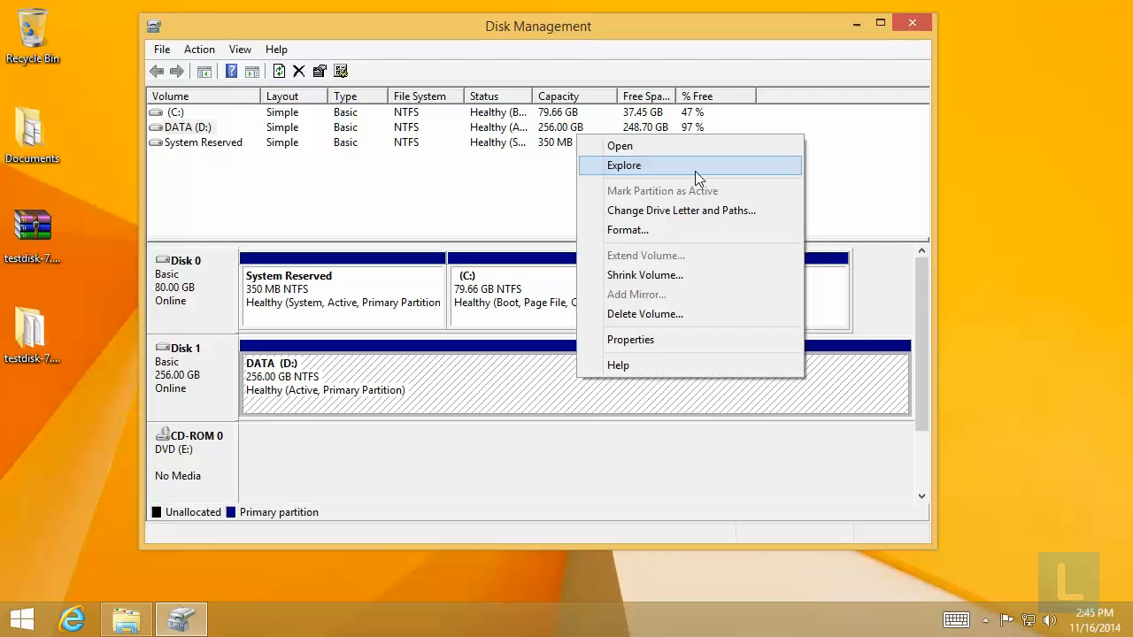
pyautogui.click(699, 177)
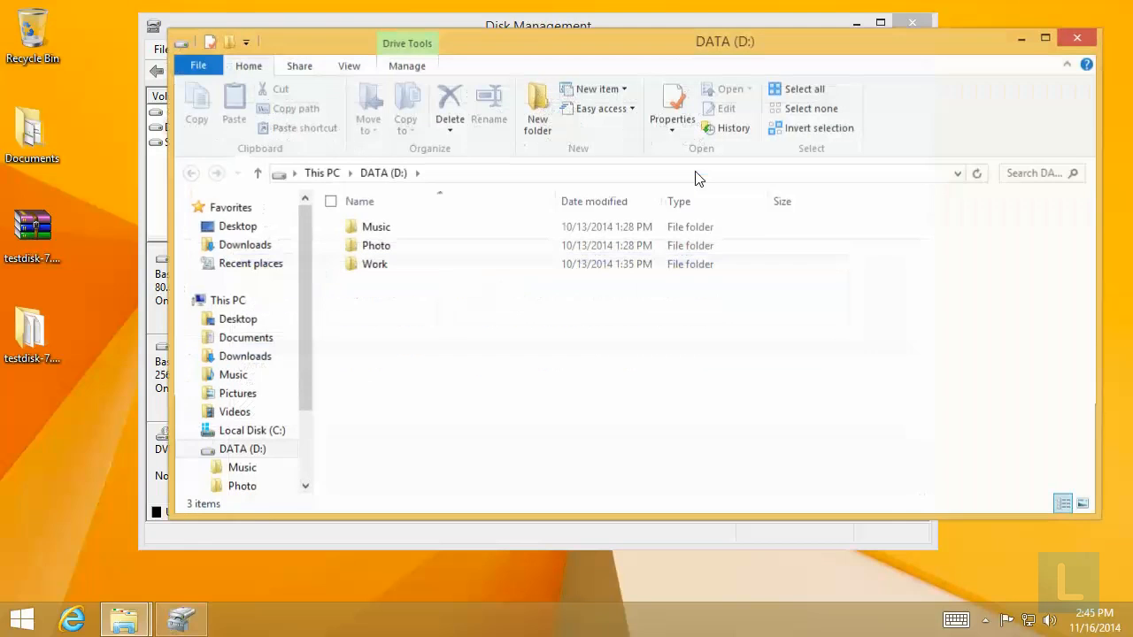
pyautogui.moveTo(699, 54); pyautogui.dragTo(708, 113)
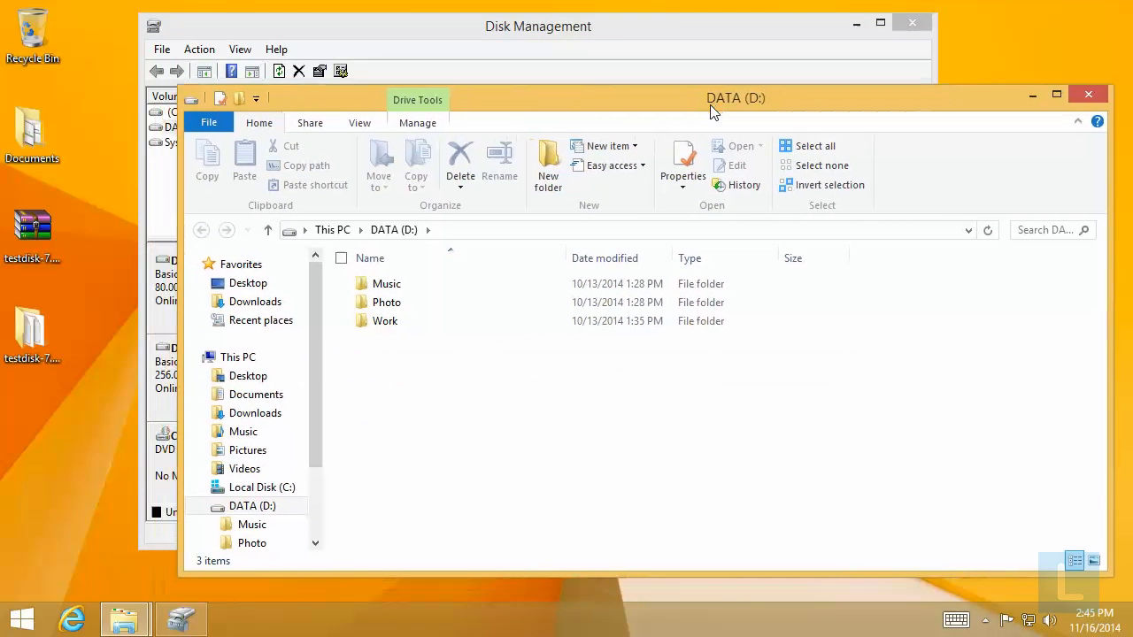